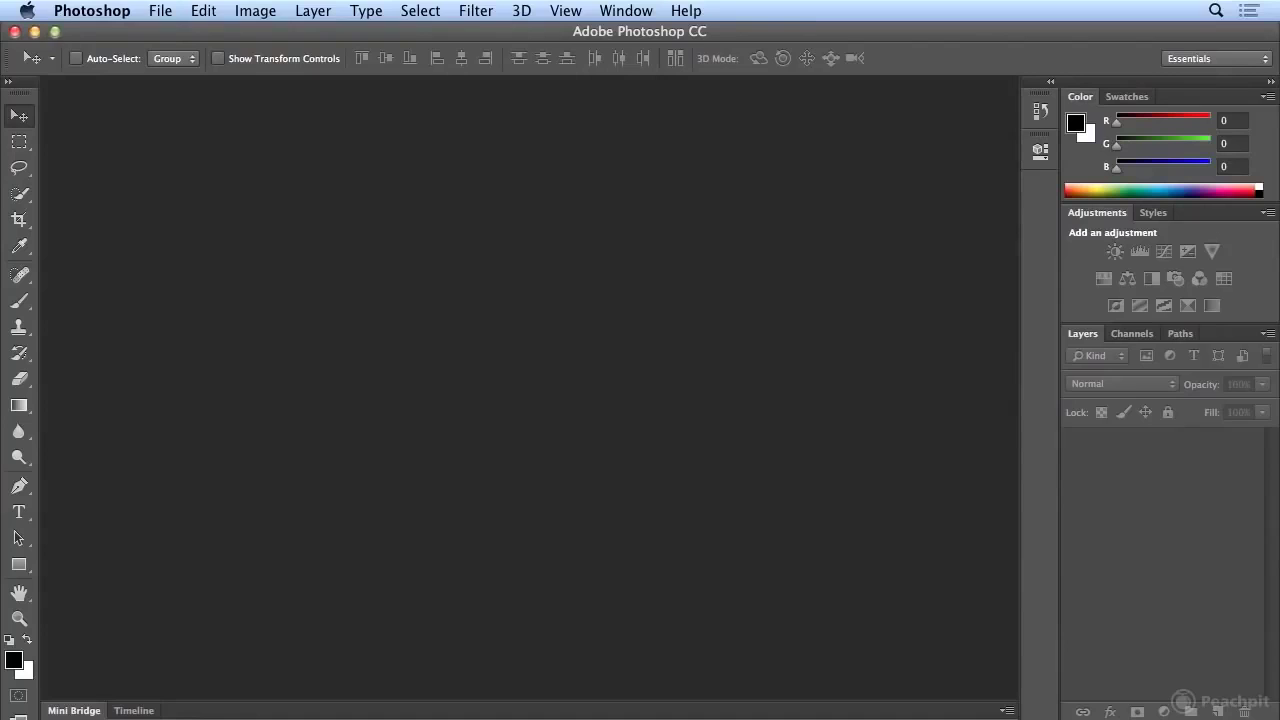
- Open Photoshop's File menu to reach the Browse in Bridge command
click(160, 11)
- In Bridge, open Desktop > Project_Files > 02_Photoshop_projects > New_Orleans and select all 28 photos
click(341, 73)
double_click(527, 210)
double_click(527, 210)
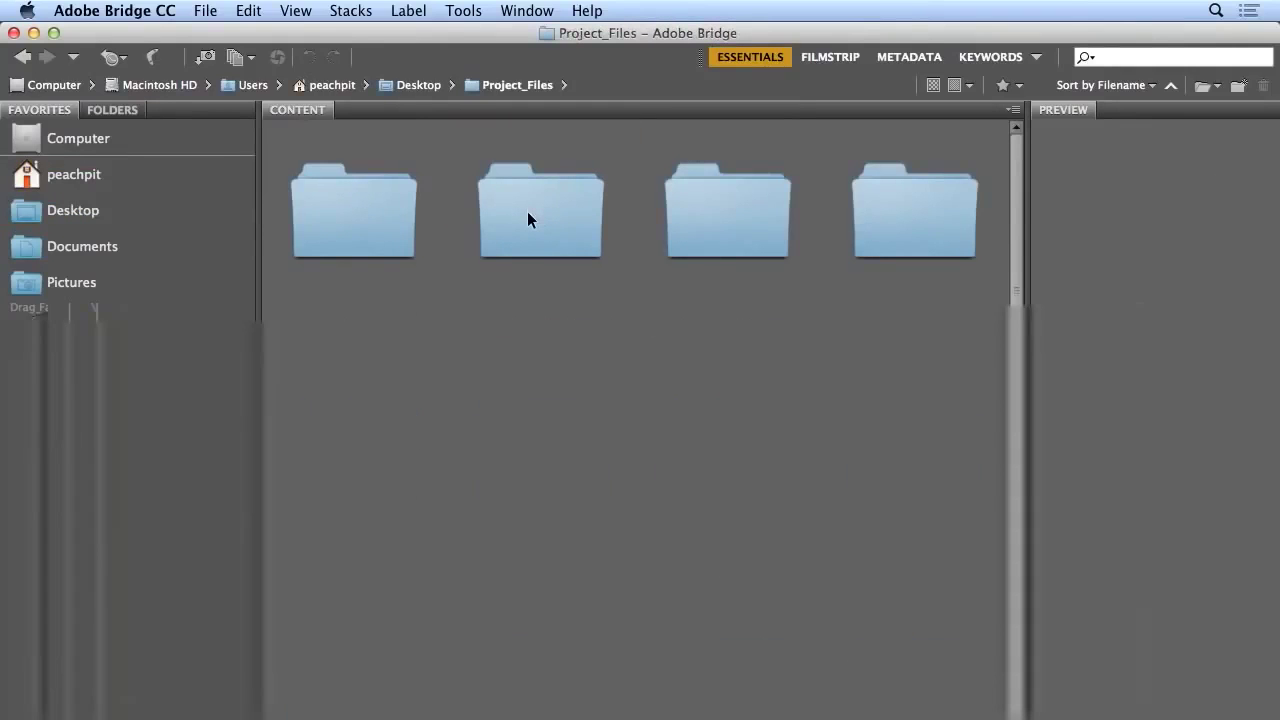
double_click(527, 212)
mouse_move(1020, 331)
mouse_down()
mouse_move(1023, 610)
mouse_move(1038, 680)
mouse_up()
double_click(751, 330)
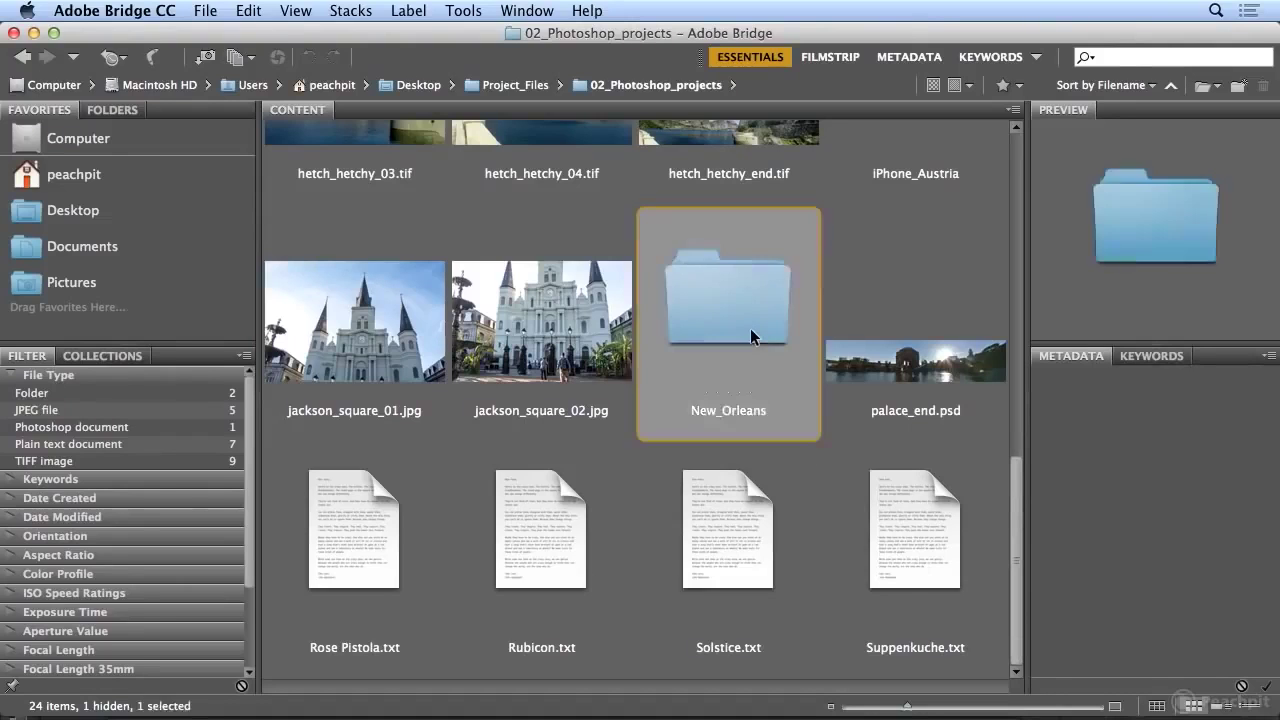
click(248, 11)
click(279, 155)
- Start a Batch Rename of the 28 photos with the sequence number starting at 1
click(455, 12)
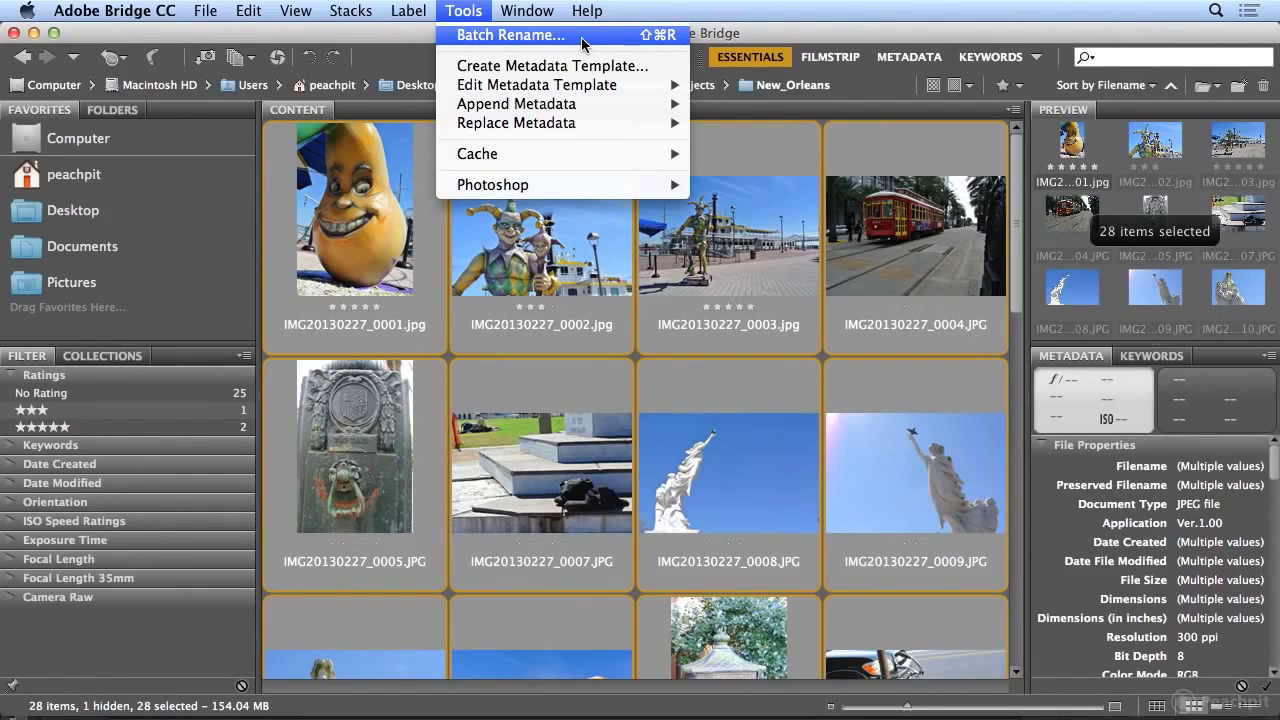
click(582, 41)
click(491, 447)
key(BackSpace)
text(1)
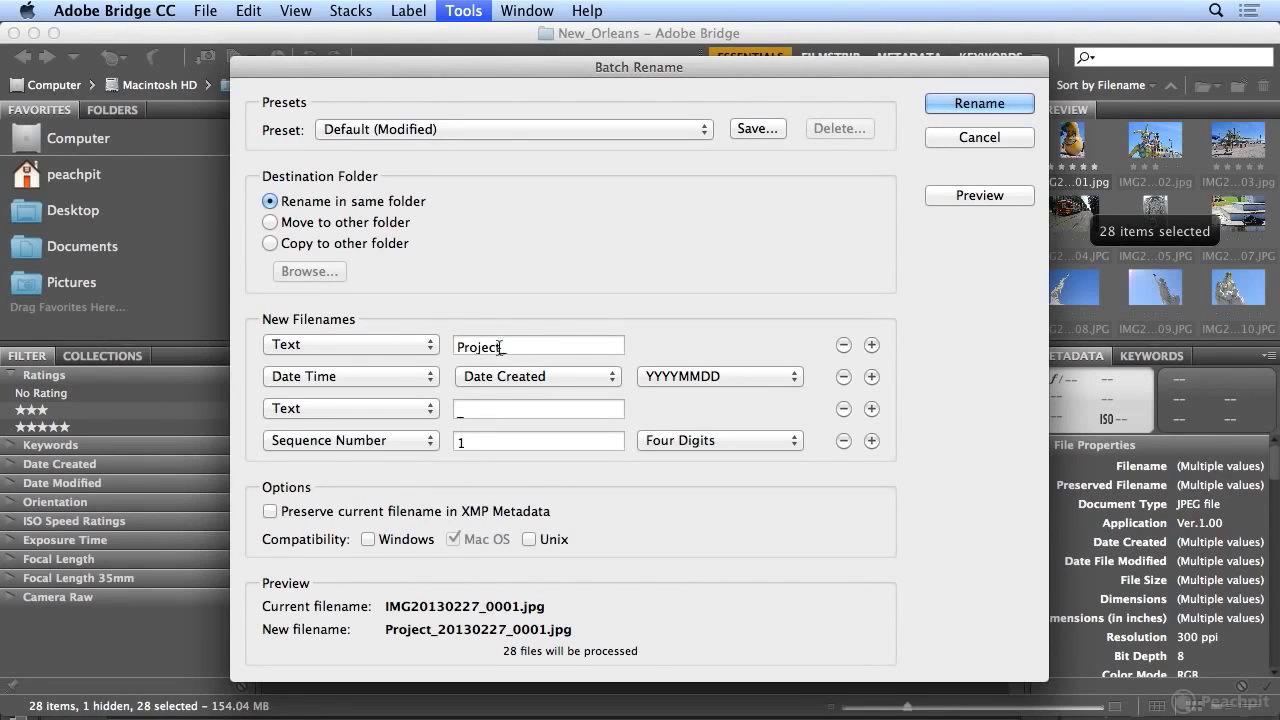
- Replace the Project_ prefix text with New Orleans
drag(500, 347, 431, 340)
text(New)
key(BackSpace)
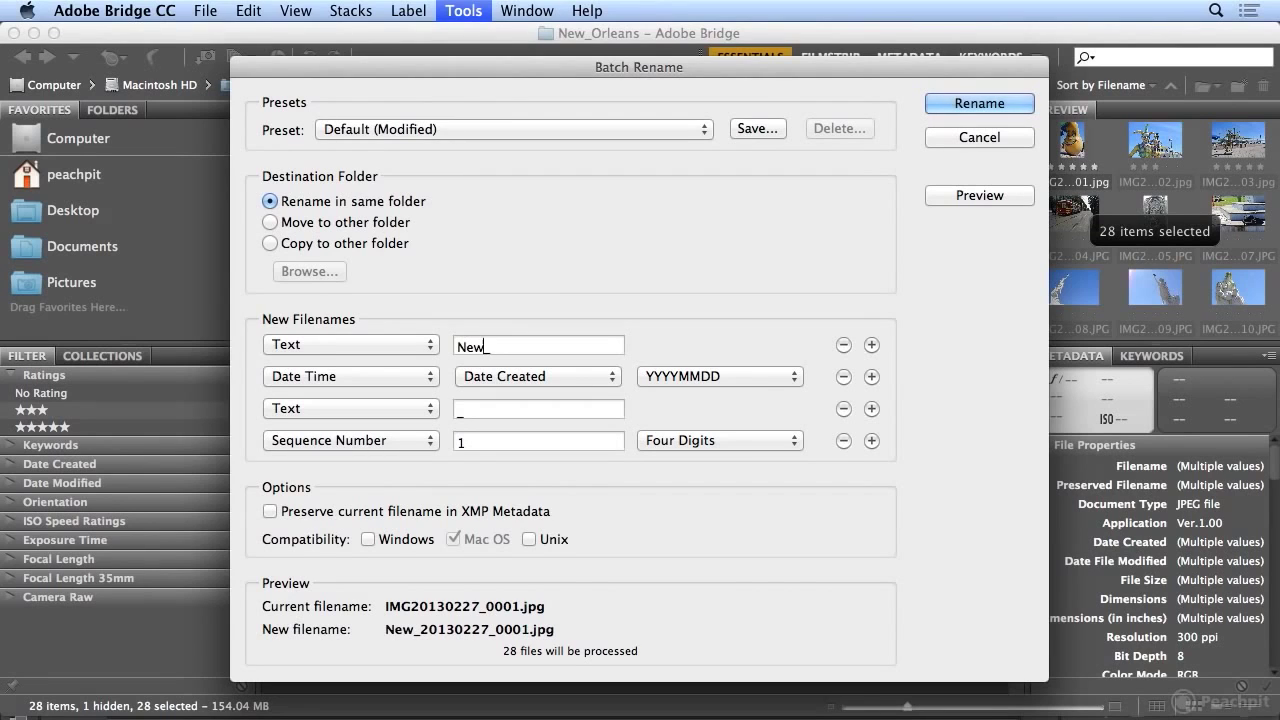
key(BackSpace)
text(Orleans)
- Fix the separators so the prefix reads New_Orleans_
click(487, 347)
key(BackSpace)
text(_)
key(BackSpace)
text(-)
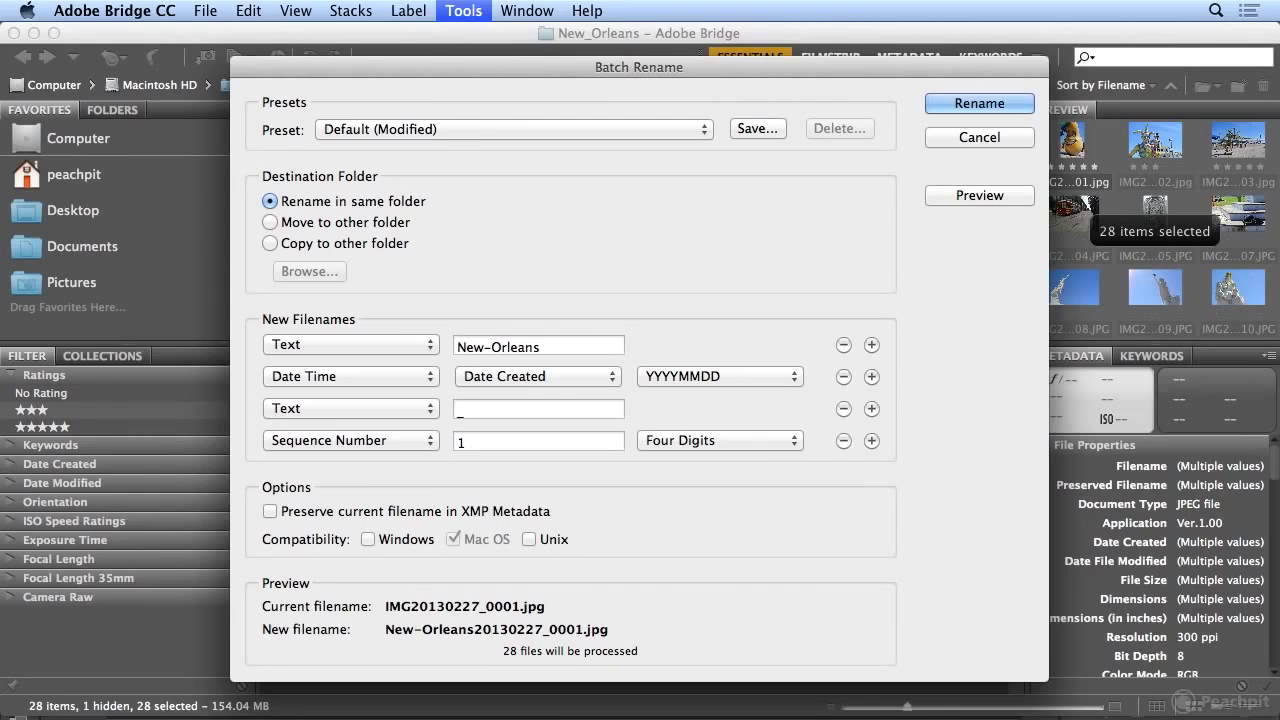
key(BackSpace)
text(_)
click(571, 351)
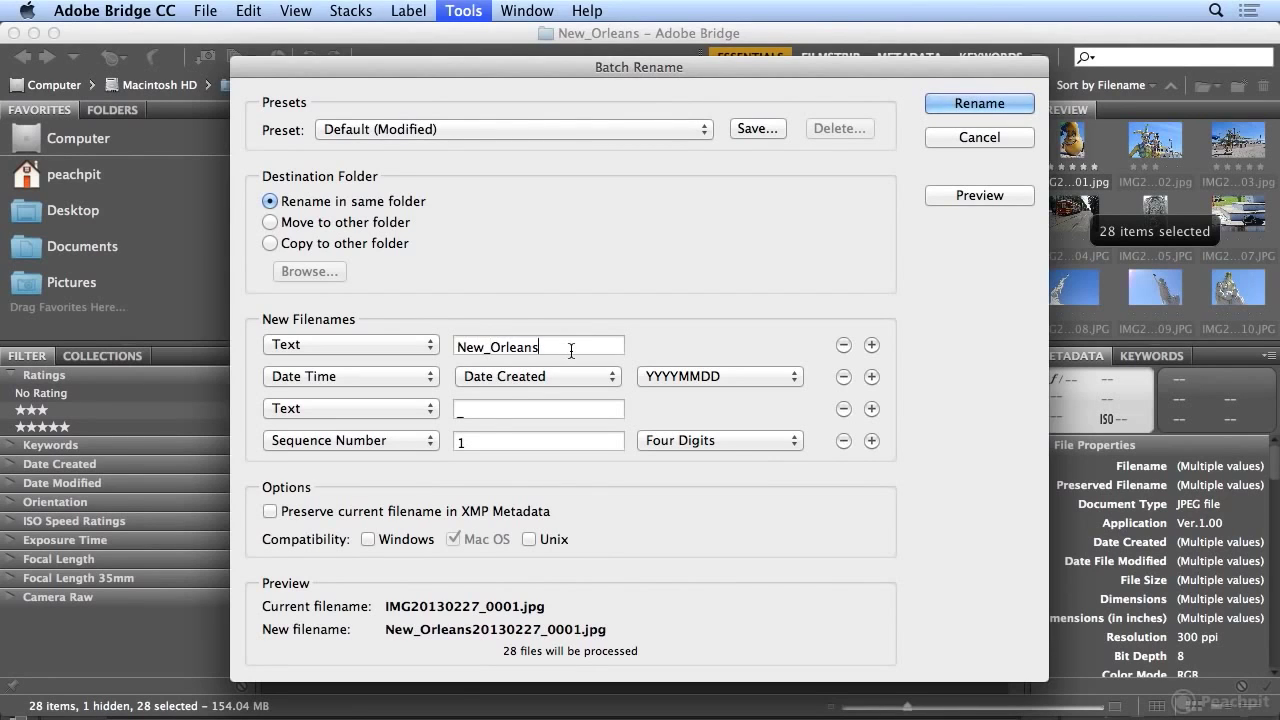
text(_)
- Remove the Date Time and extra Text rows and set numbering to Two Digits
click(843, 377)
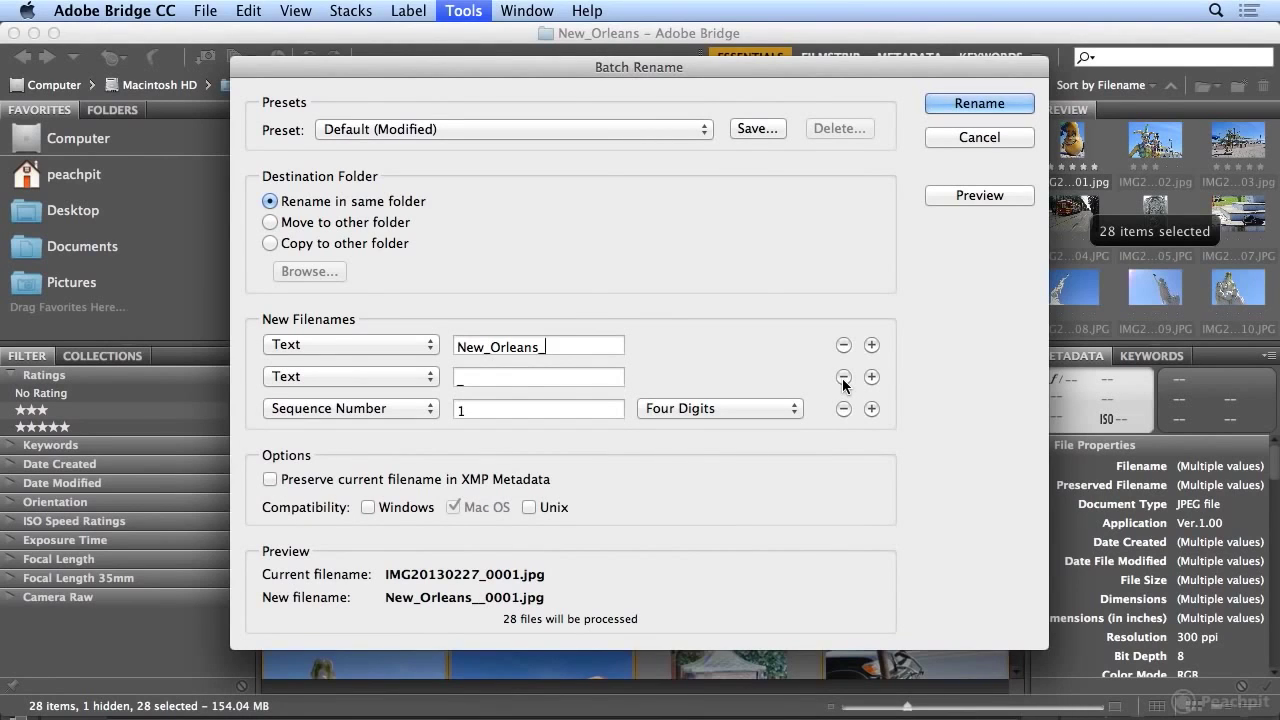
click(843, 377)
click(719, 378)
click(728, 344)
click(713, 385)
click(961, 404)
click(791, 381)
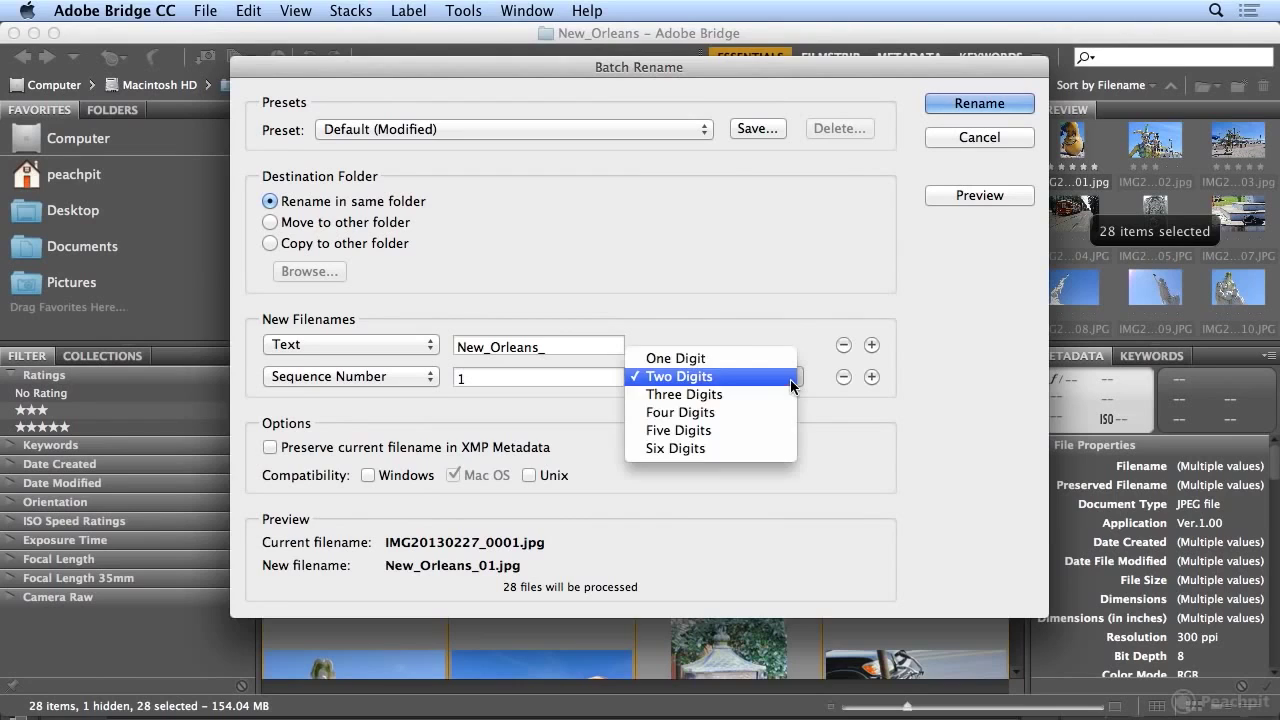
click(916, 445)
- Apply the rename, then check the renamed New_Orleans files in Finder and go back
click(979, 104)
key(F11)
double_click(1221, 138)
double_click(480, 222)
double_click(496, 540)
click(294, 159)
- View the iPhone_Austria folder in Finder, then bring Bridge back to the front
double_click(500, 484)
click(783, 700)
click(113, 110)
click(114, 183)
click(47, 112)
click(108, 110)
scroll(253, 230, up, 2)
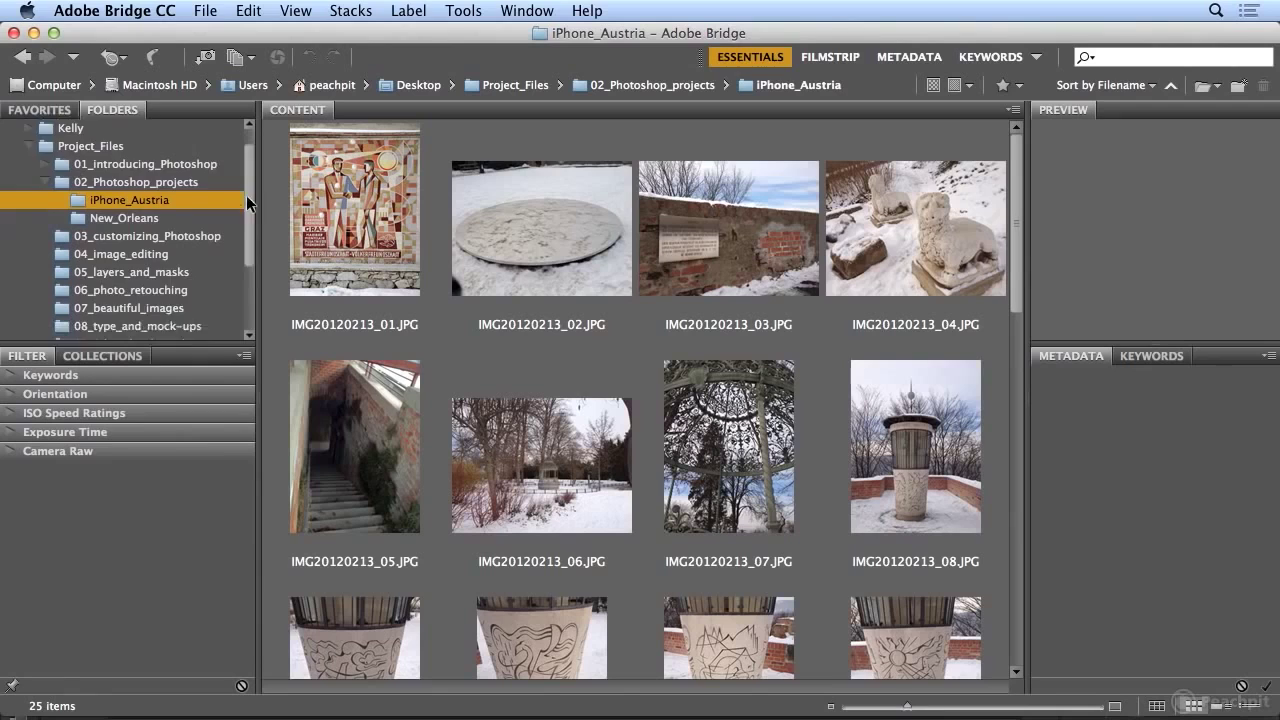
drag(252, 177, 234, 286)
click(12, 331)
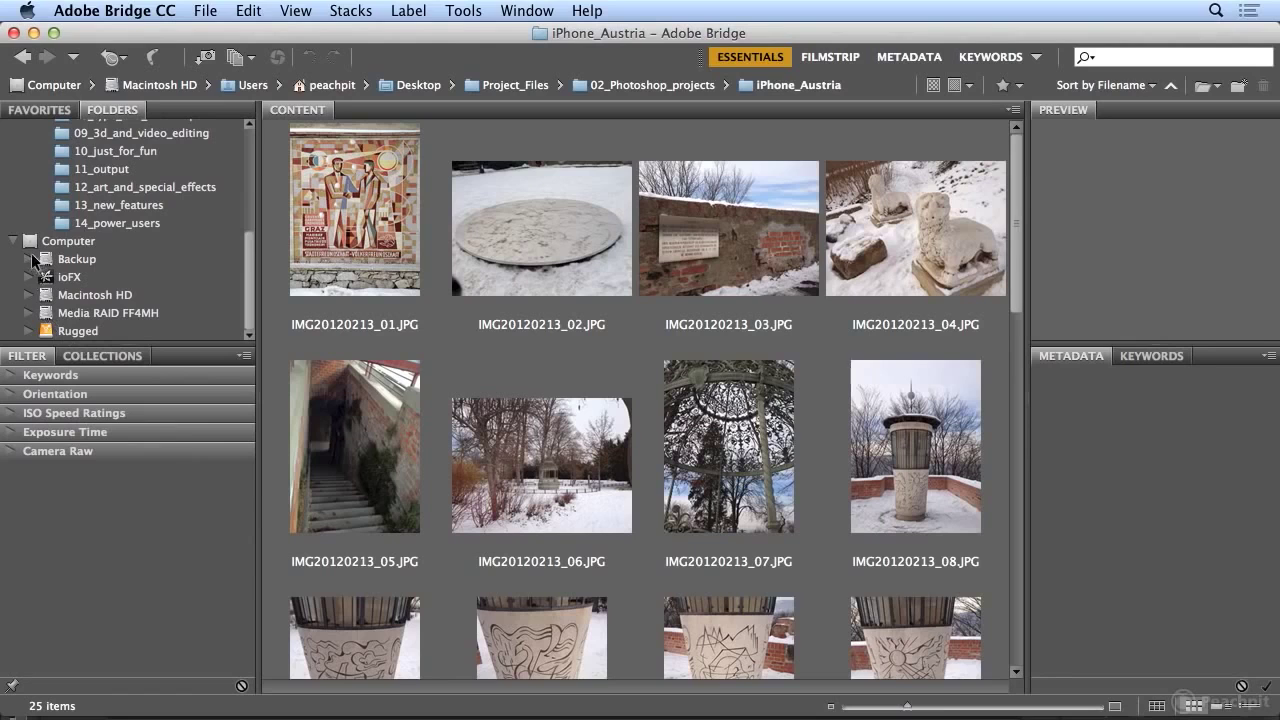
click(12, 241)
scroll(250, 280, up, 5)
- Select all 25 photos in the iPhone_Austria folder
click(345, 230)
click(249, 11)
click(281, 155)
- Set up a Batch Rename with text Graz_Austria_ and sequence starting at 1
click(460, 11)
click(457, 40)
text(Graz_Austria_)
double_click(462, 377)
text(1)
- Apply the Graz_Austria_ rename and create a San_Francisco_restaurants folder in 02_Photoshop_projects
click(1003, 102)
click(188, 200)
click(205, 11)
click(211, 55)
click(148, 262)
text(San_Francisco_restaurants)
key(Return)
- Select Blowfish, Dragon Well, Elite Cafe, Rose Pistola, Rubicon, Solstice and Suppenkuche text files
click(155, 198)
drag(1009, 489, 1008, 152)
click(751, 222)
super+click(926, 223)
super+click(929, 472)
drag(1014, 272, 1019, 588)
super+click(343, 457)
super+click(530, 451)
super+click(929, 451)
super+click(351, 643)
drag(1022, 452, 1017, 552)
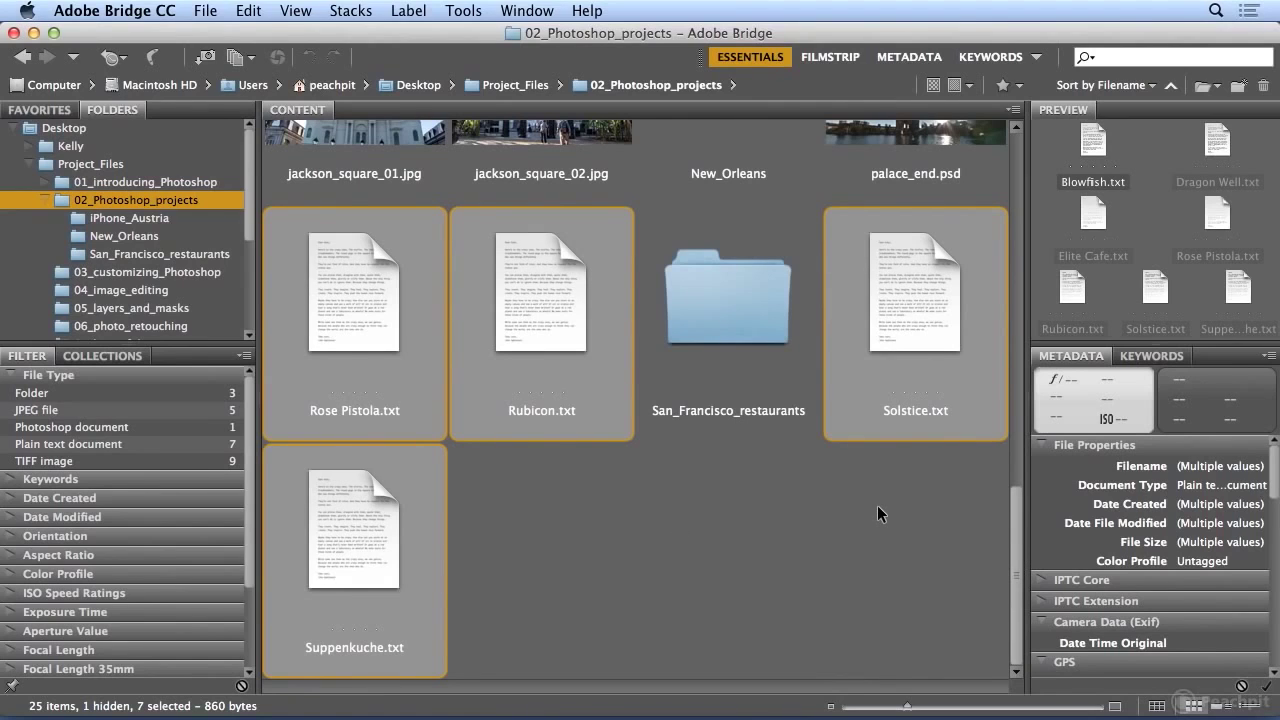
- In Batch Rename, make the first name part the current filename in lowercase
click(463, 10)
click(470, 40)
click(412, 347)
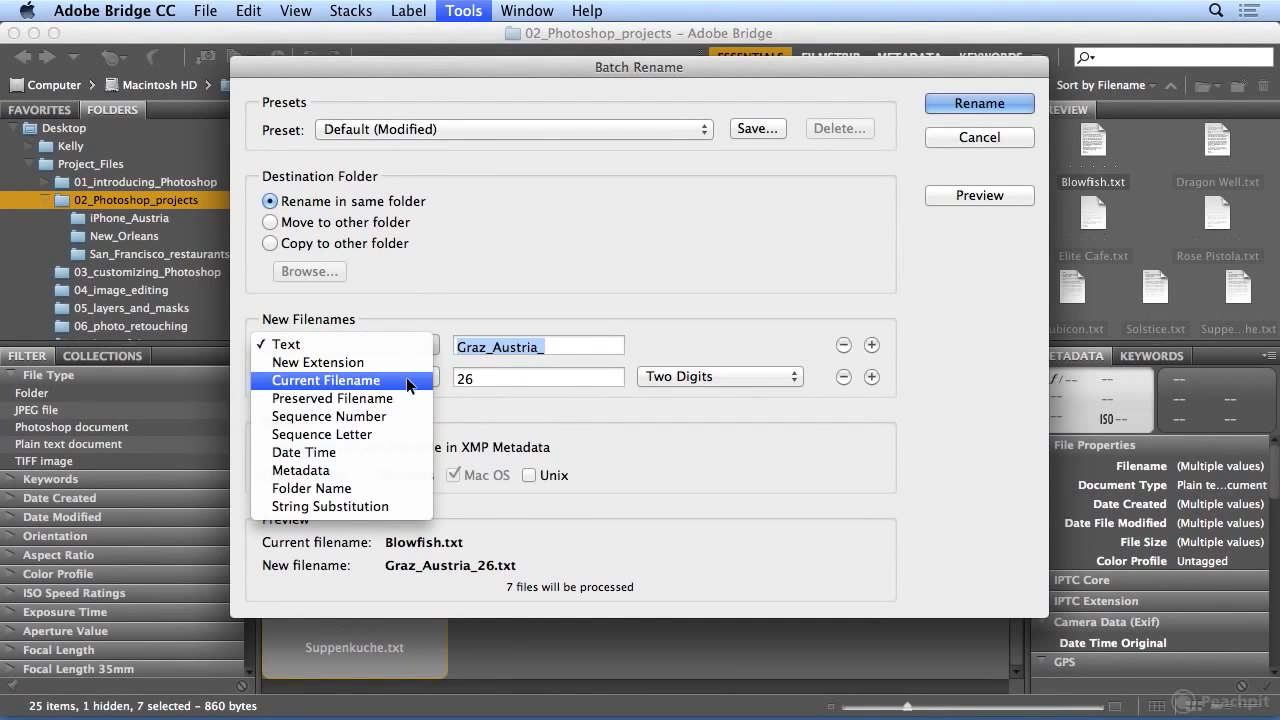
click(406, 380)
click(678, 344)
click(685, 380)
- Replace the numbering part with the text suffix '_san_francisco_restaurant'
click(407, 377)
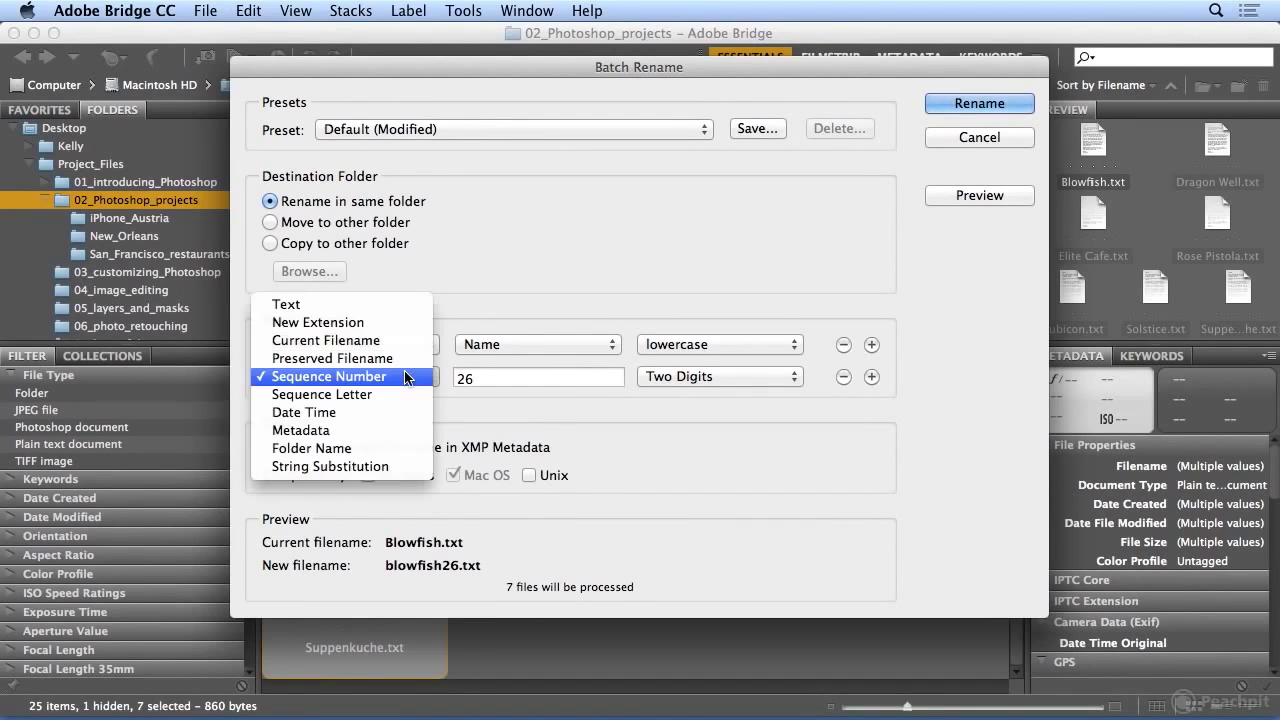
click(400, 313)
click(488, 383)
text(_)
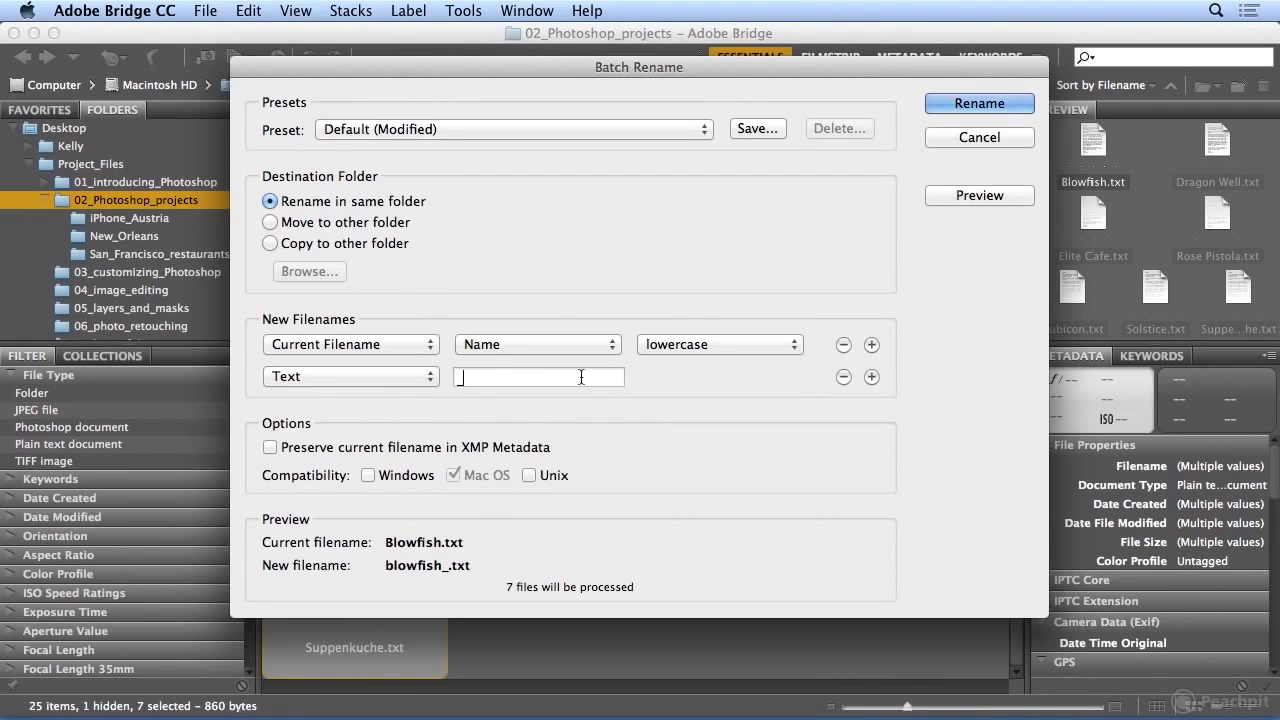
click(871, 377)
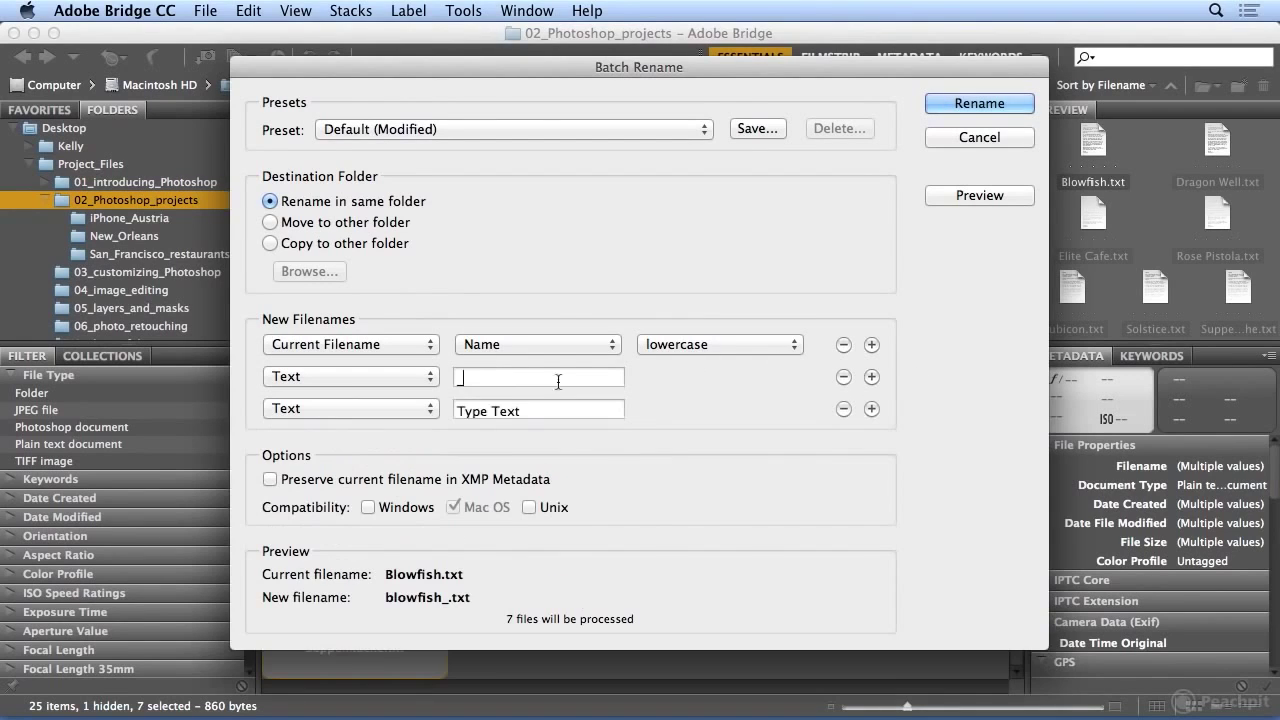
click(843, 408)
text(san_francisco_restaurants)
key(BackSpace)
- Apply the batch rename, giving seven files lowercase names ending in '_san_francisco_restaurant'
click(999, 103)
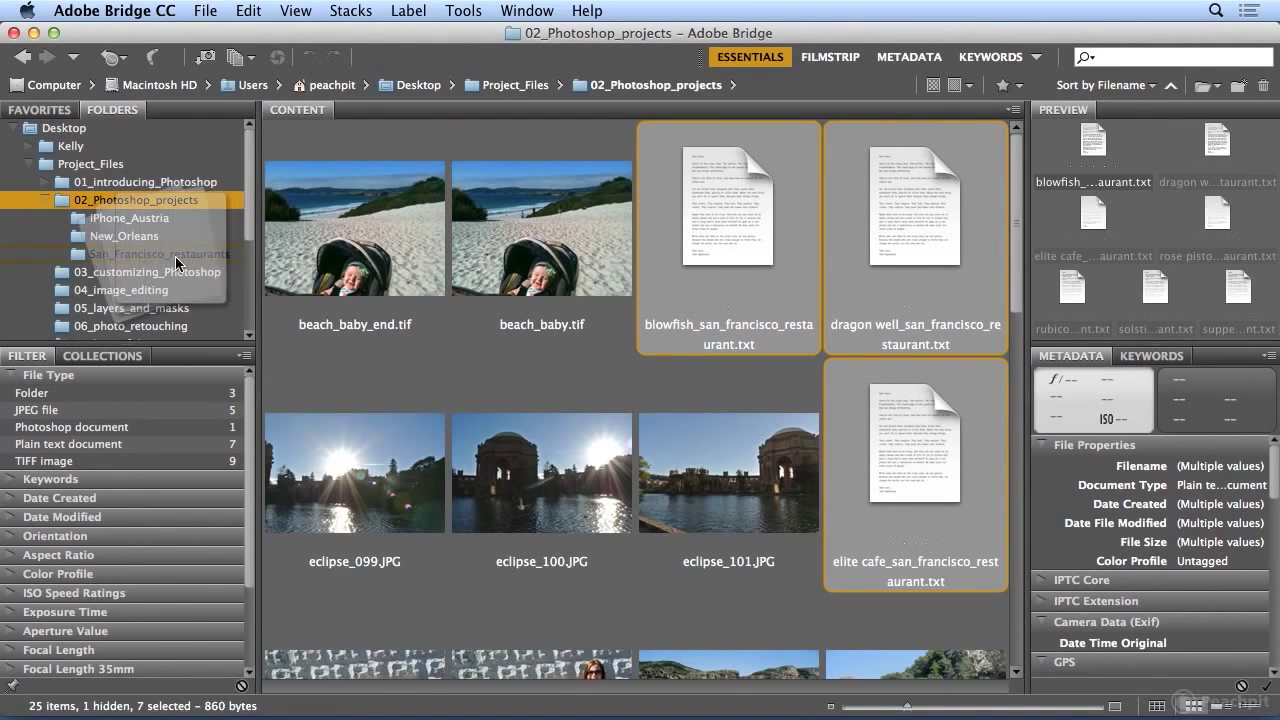